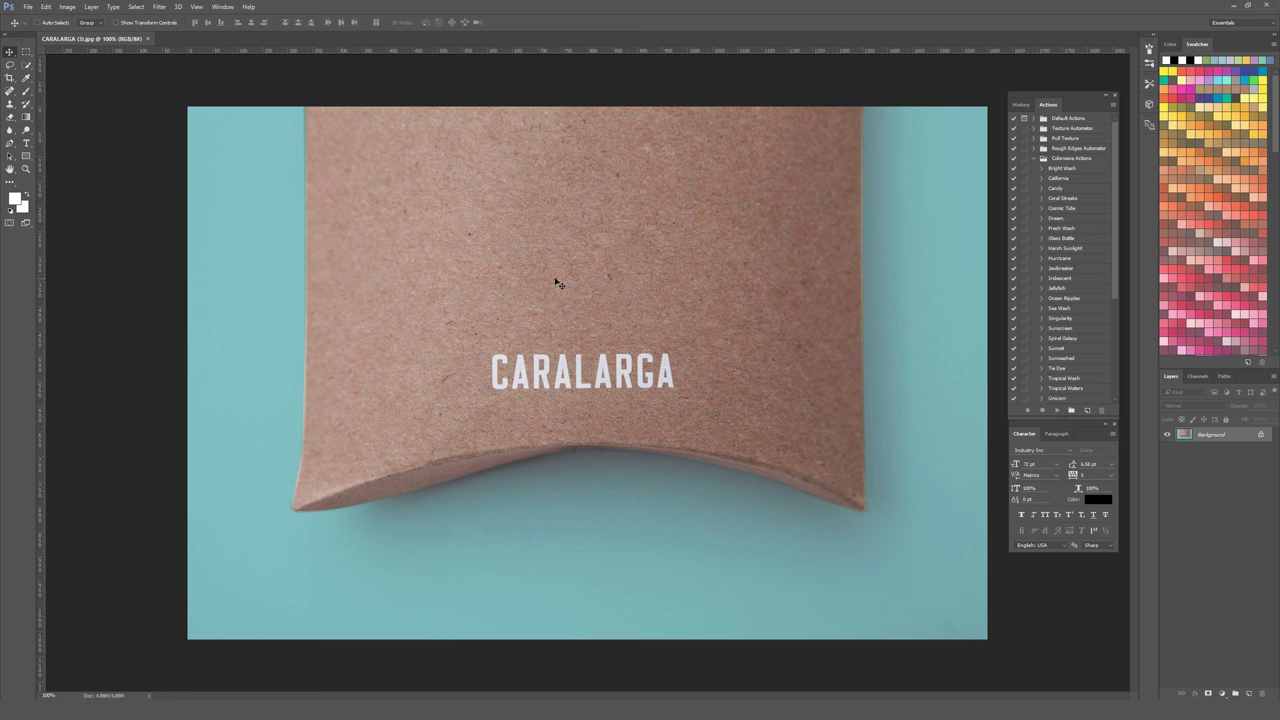
Step: Switch from the Move tool to the Horizontal Type tool
key(t)
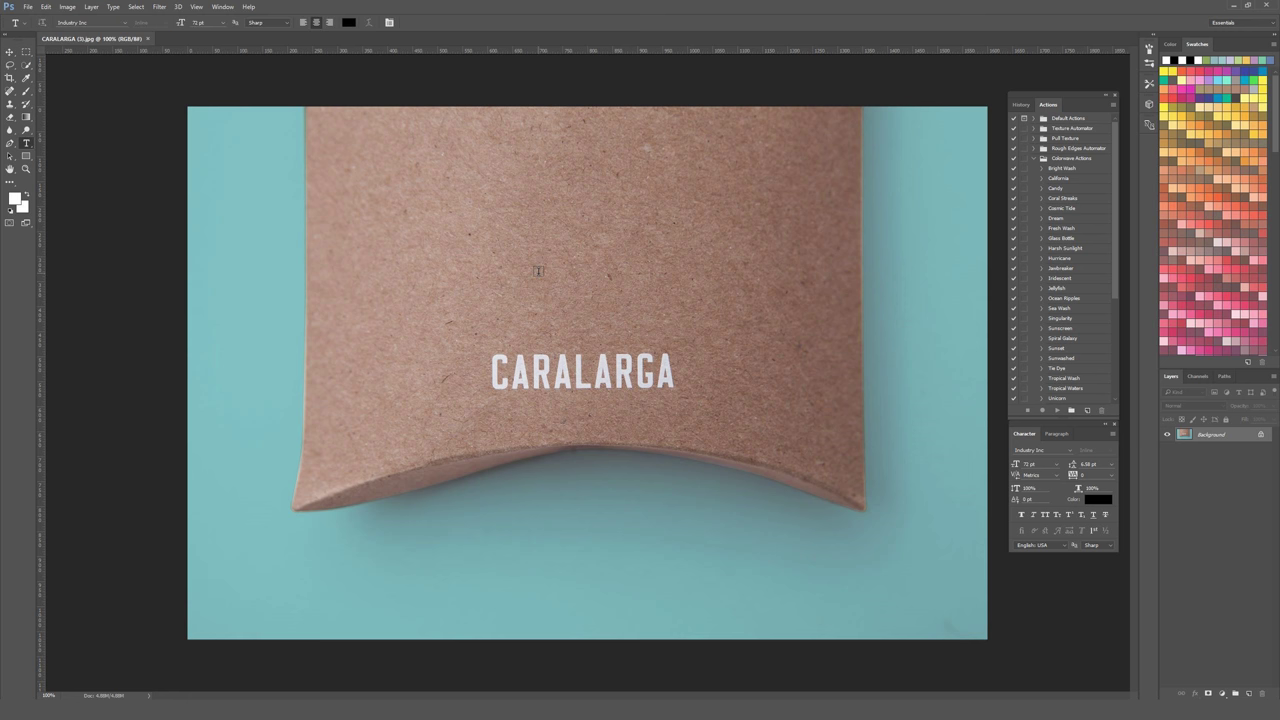
Step: Type CARALARGA in Industry Inc 72 pt and move it just above the printed logo
click(538, 270)
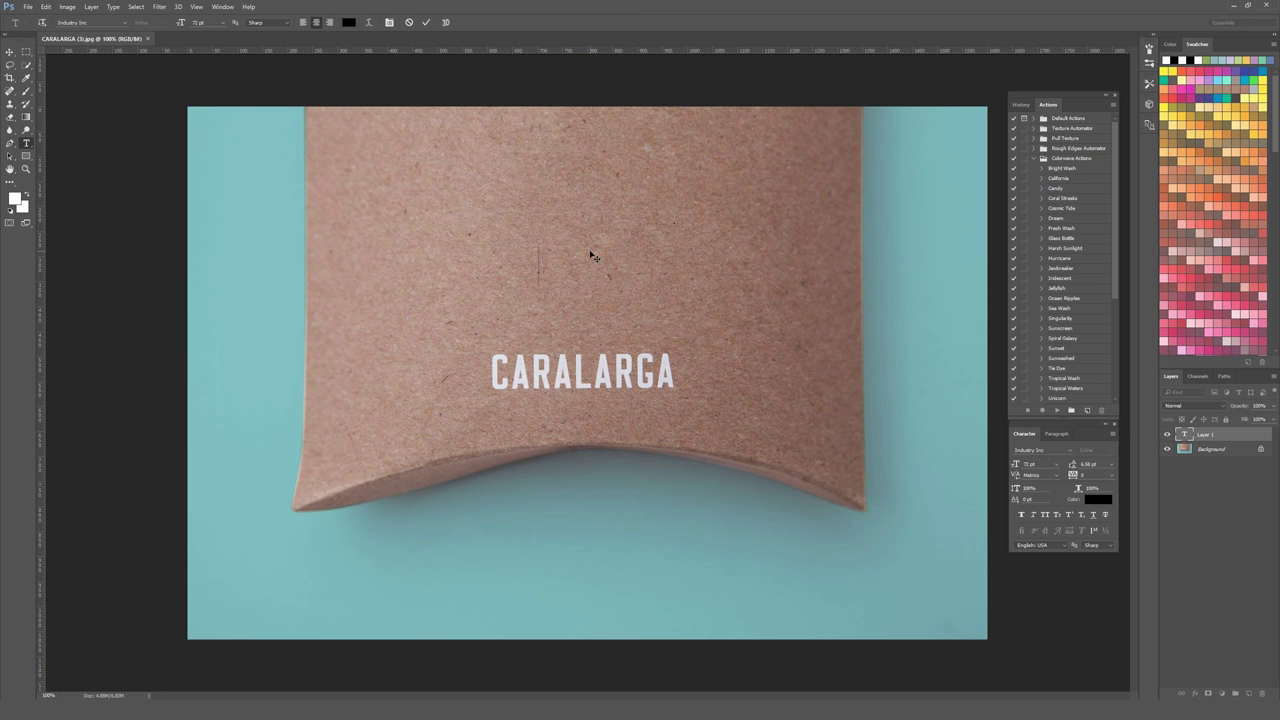
text(CARALARGA)
key(ctrl+Return)
key(v)
drag(538, 257, 586, 308)
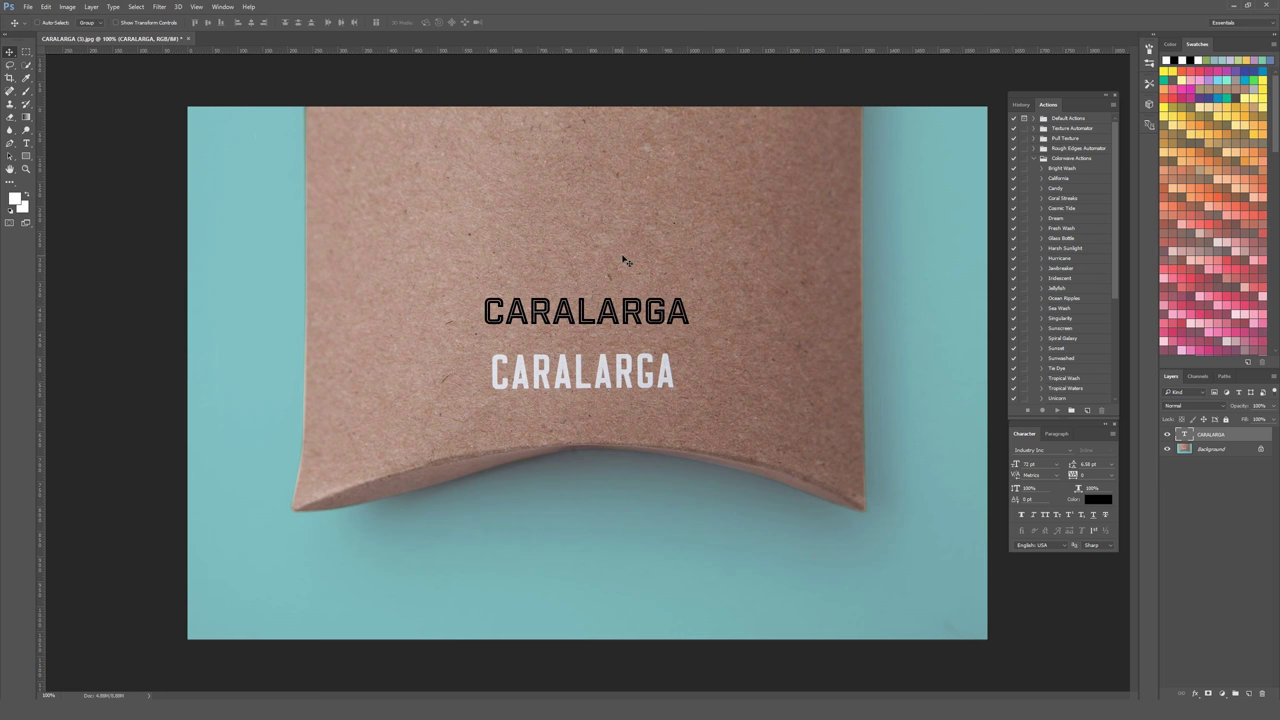
double_click(598, 308)
Step: Recolour all the CARALARGA letters white in the Color Picker and commit the edit
key(ctrl+a)
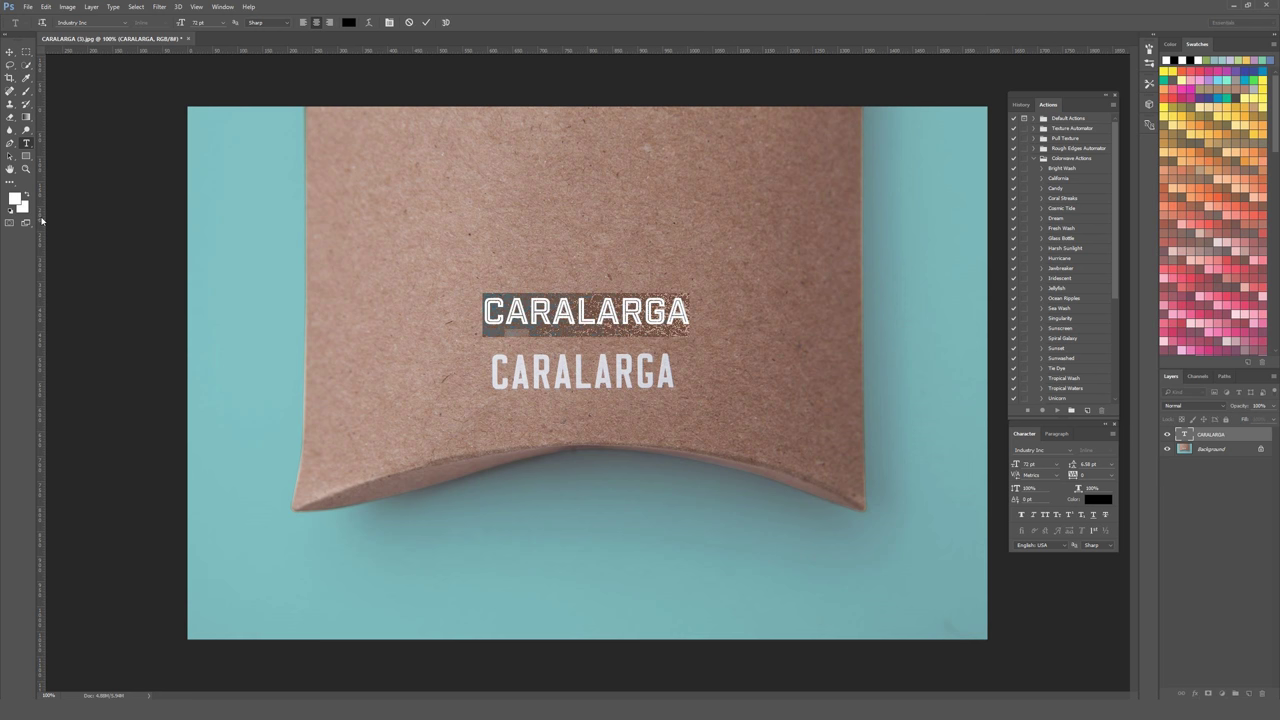
click(15, 199)
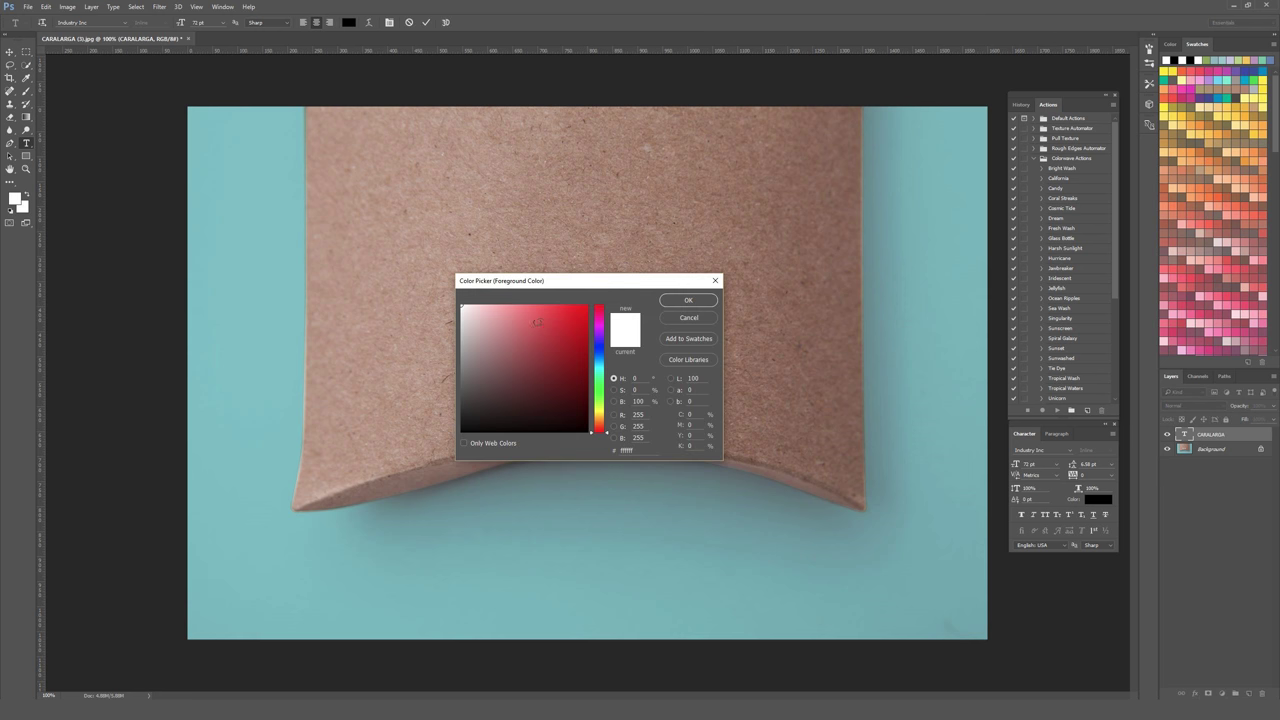
click(688, 300)
click(426, 22)
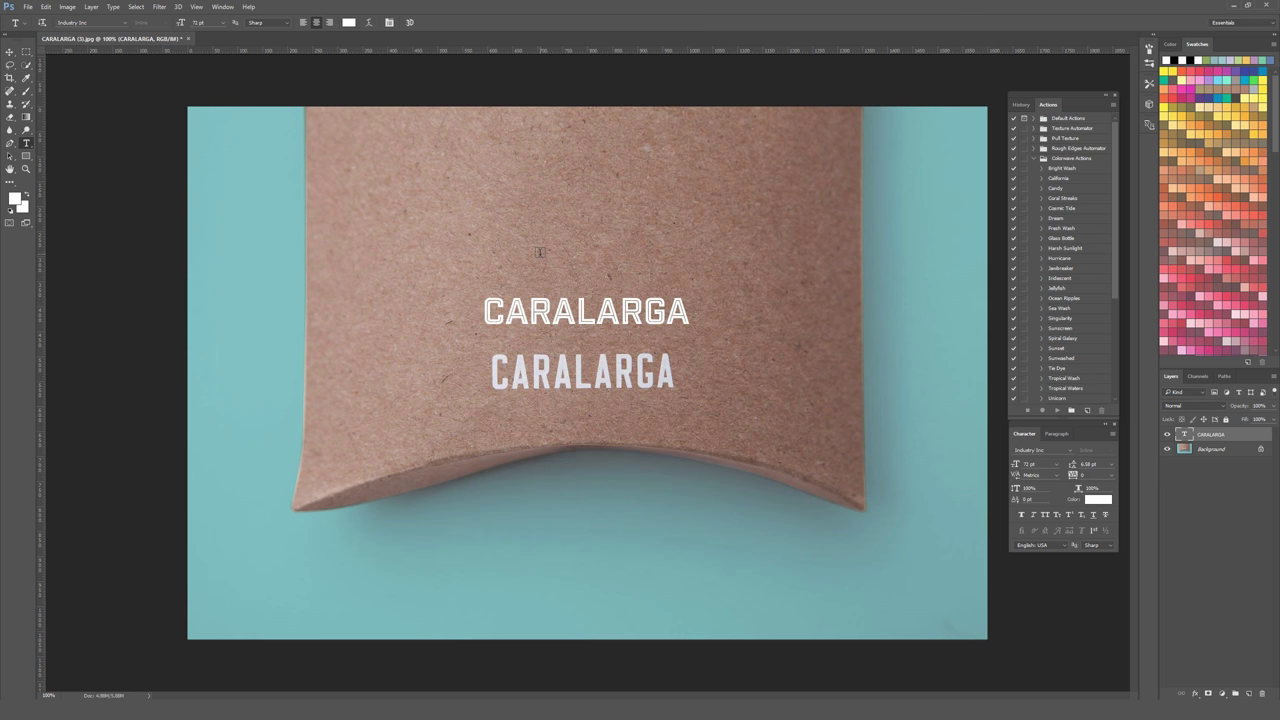
Step: Toggle the text layer's visibility to compare, then marquee-select the printed CARALARGA logo
click(1167, 435)
click(1167, 435)
key(m)
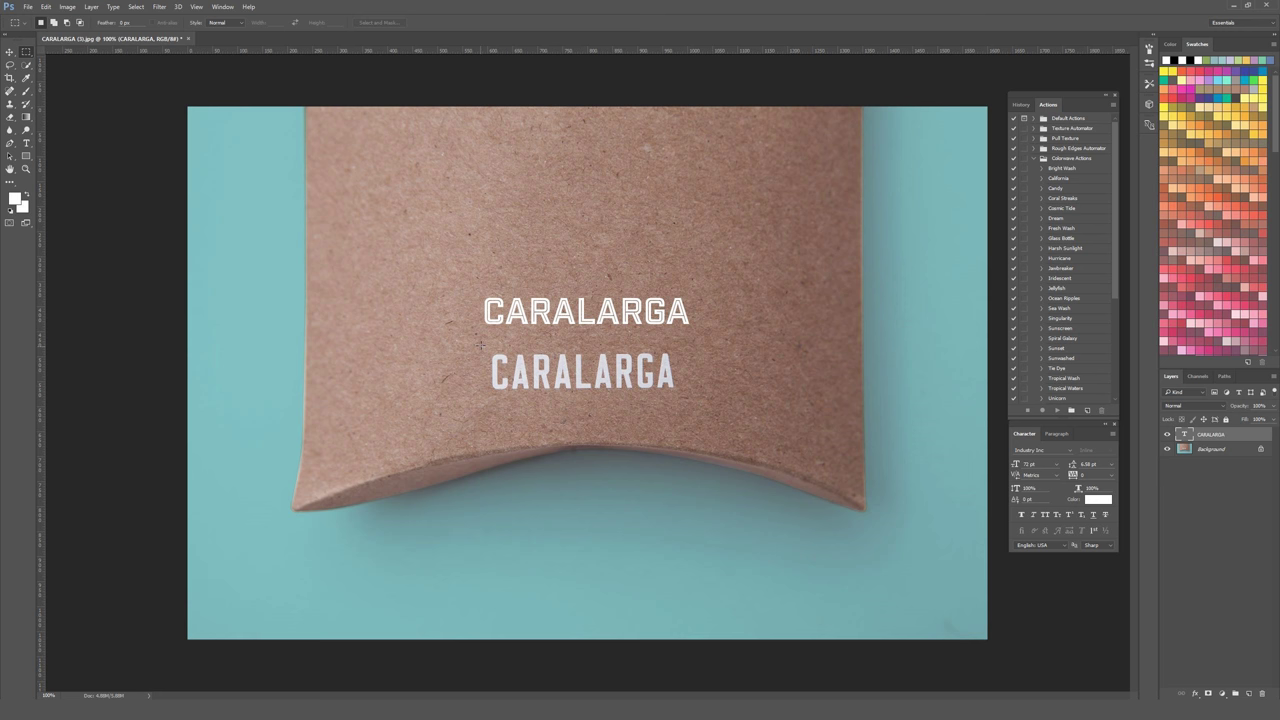
drag(487, 347, 681, 397)
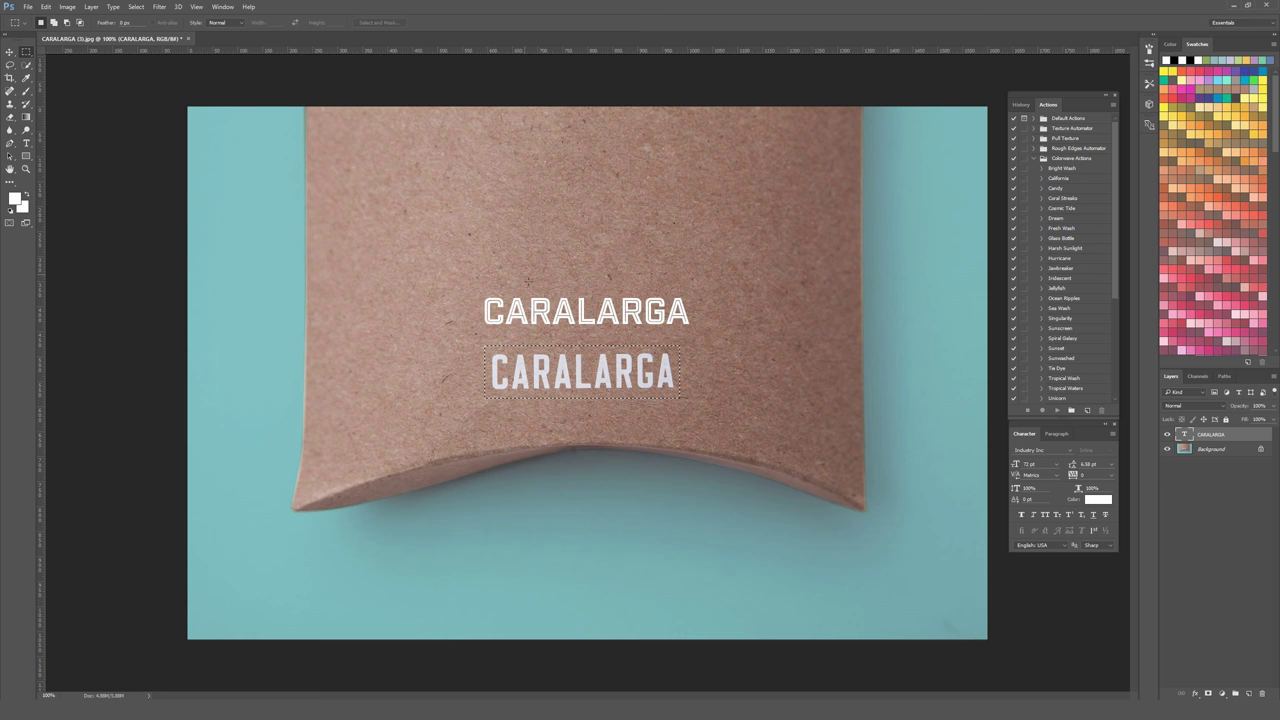
Step: Run Type > Match Font on the selected printed logo area
click(114, 7)
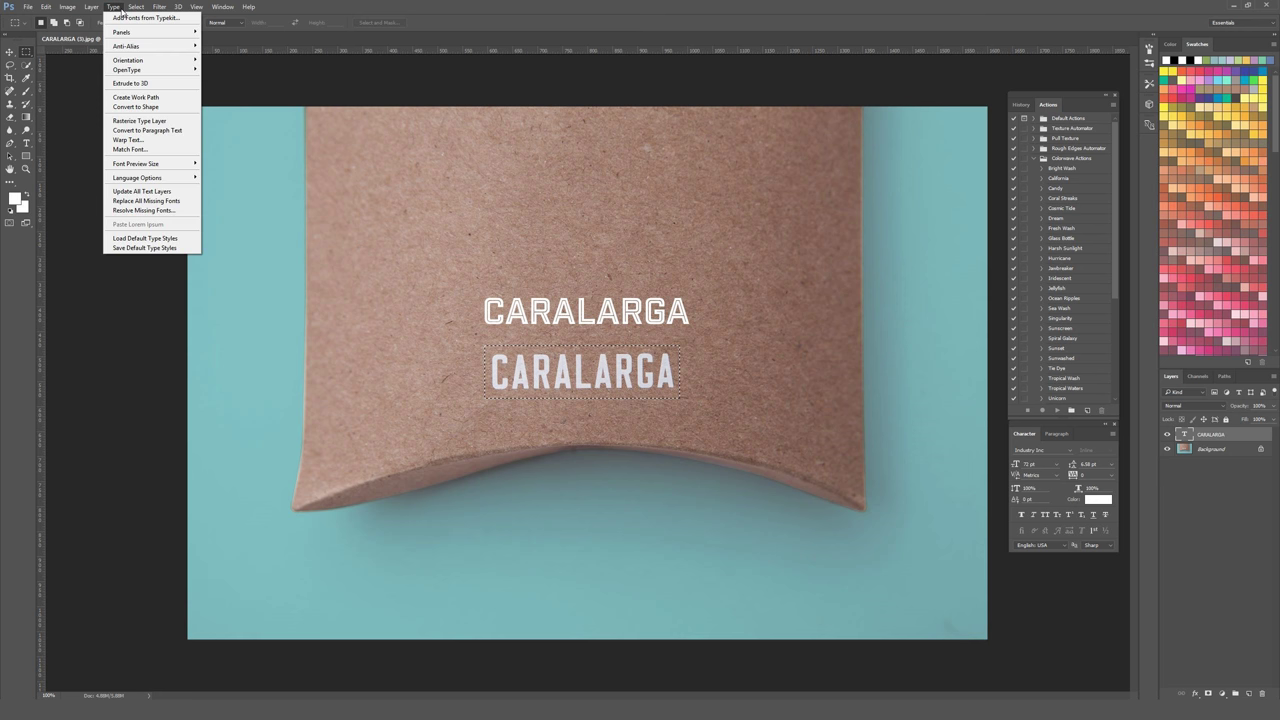
click(171, 150)
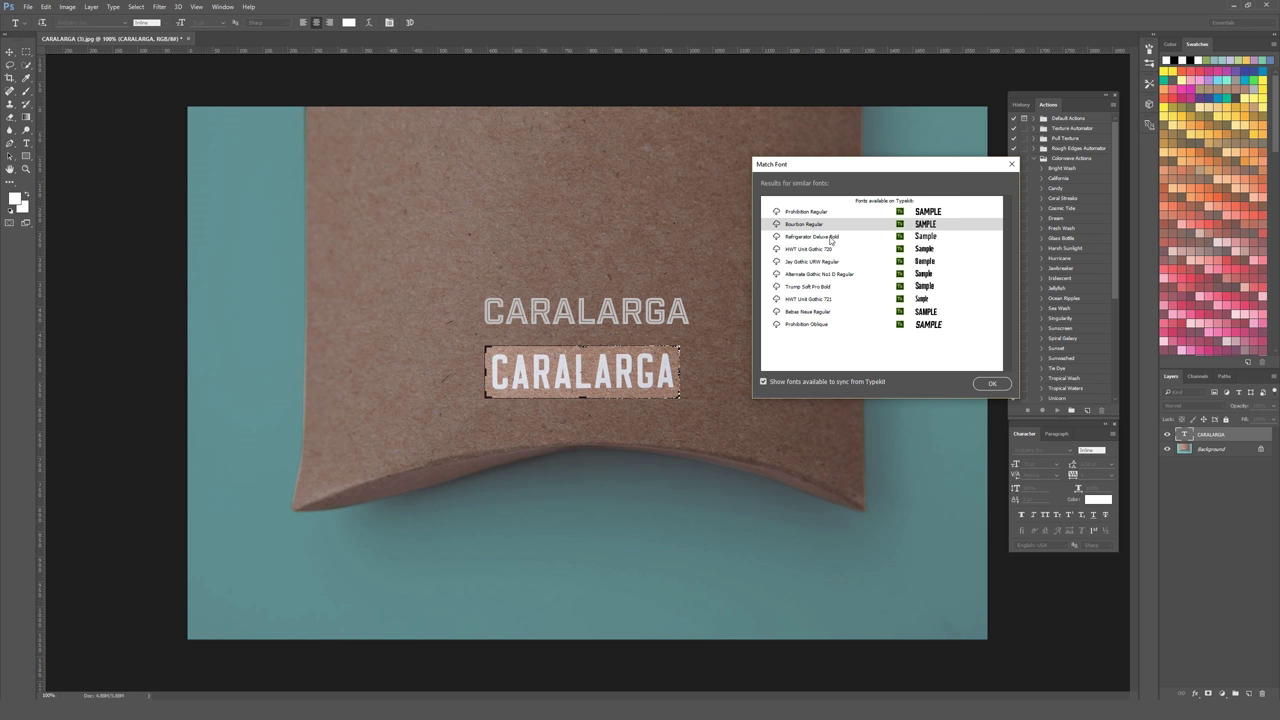
Step: Preview Refrigerator Deluxe Bold and Prohibition, then sync Prohibition Regular and Bourbon Regular from Typekit
click(826, 237)
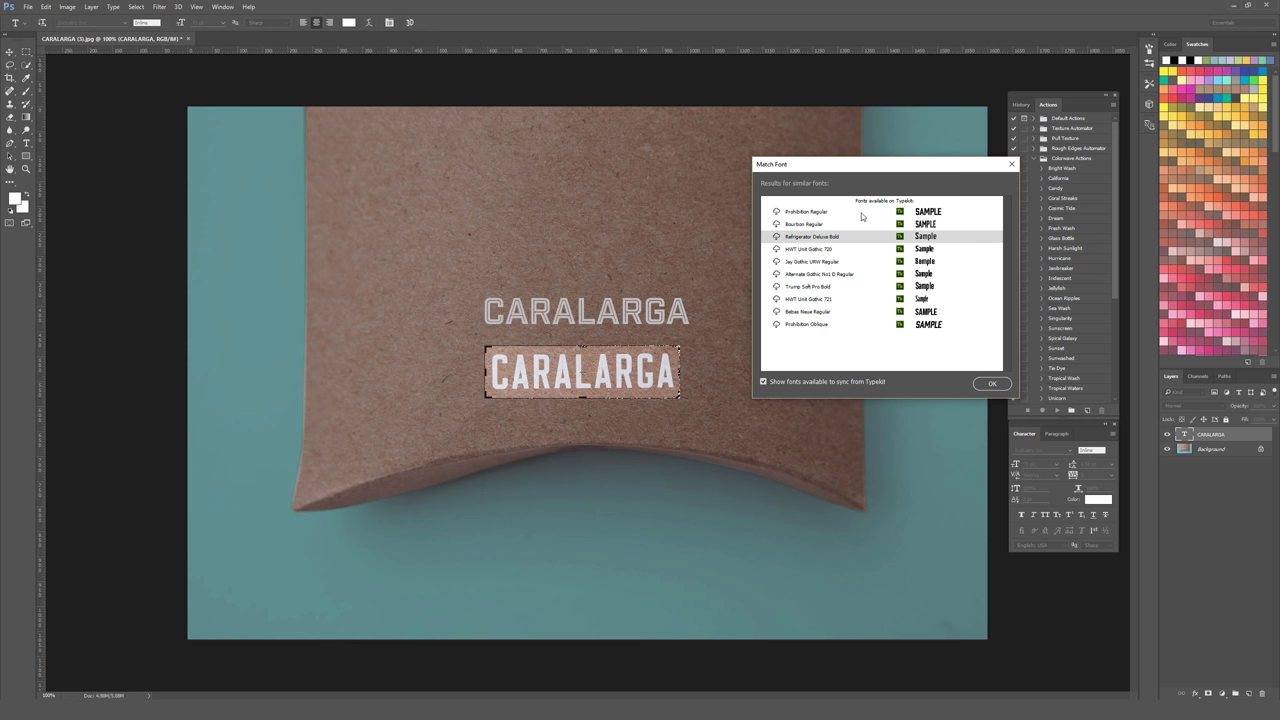
click(812, 214)
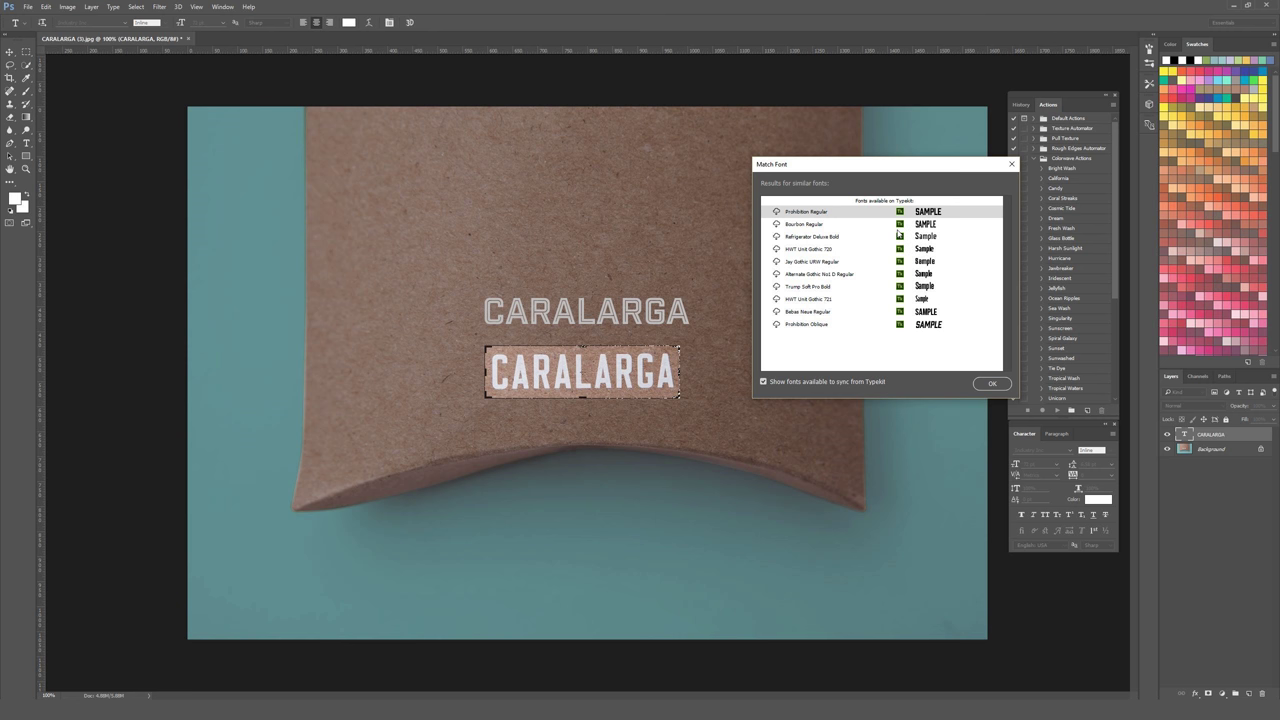
click(777, 213)
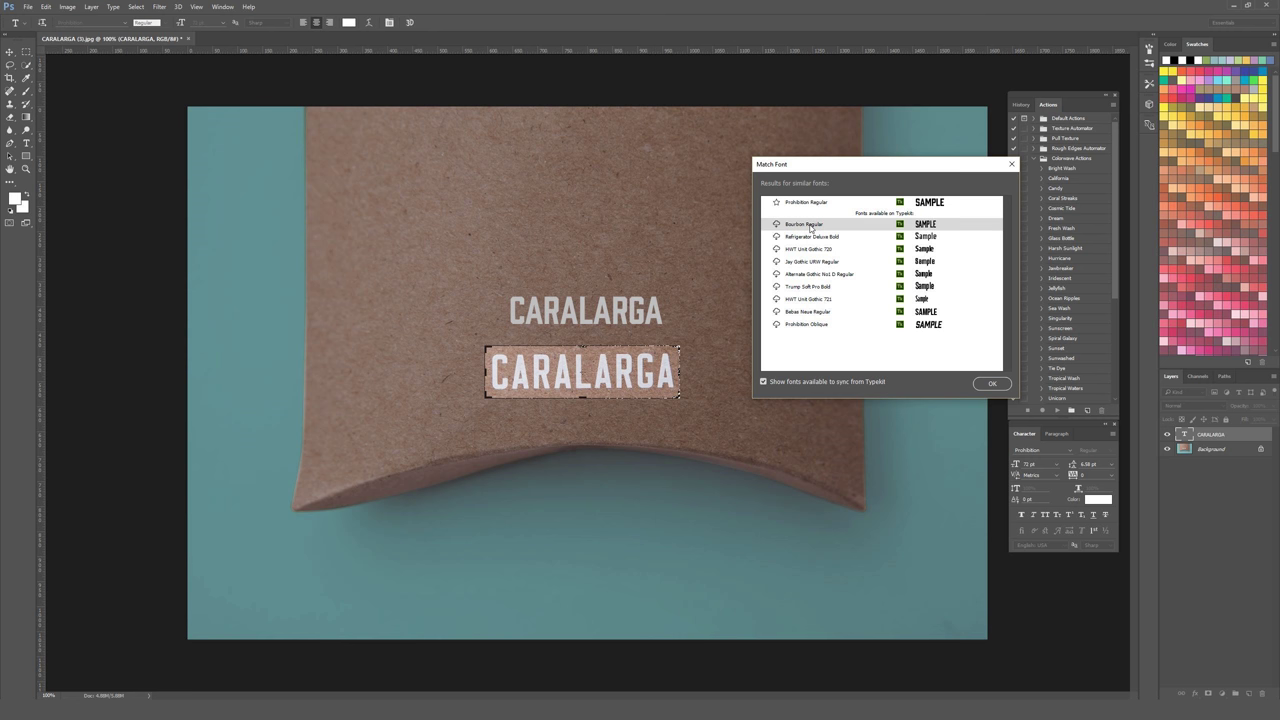
click(778, 225)
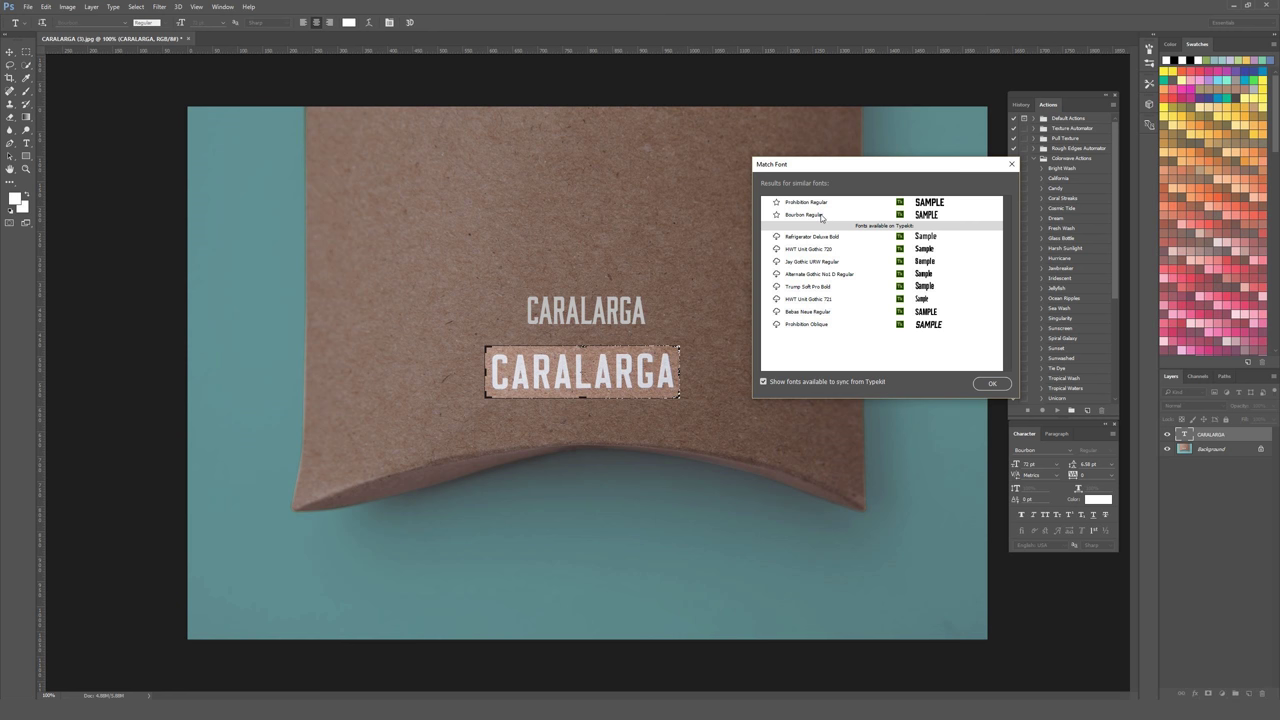
Step: Compare Bourbon and Prohibition Regular on the text, then confirm Prohibition Regular
click(822, 216)
click(816, 204)
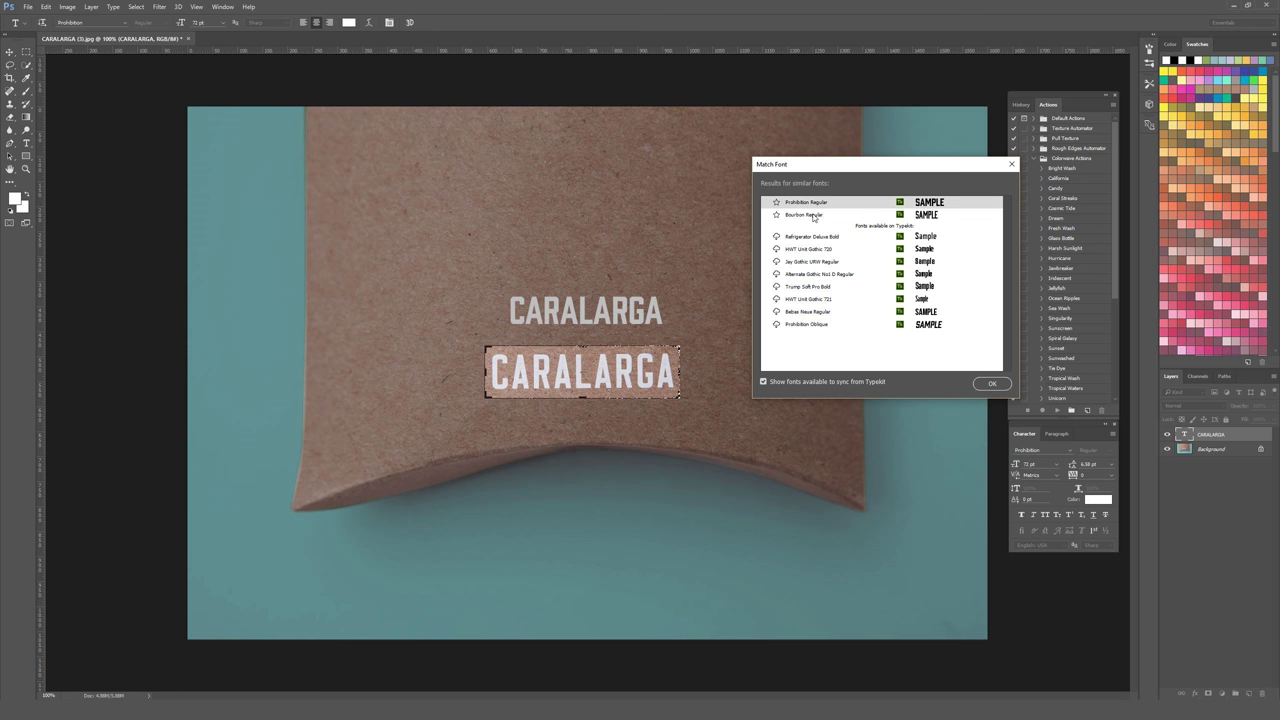
click(812, 209)
click(812, 203)
click(814, 215)
click(815, 205)
click(992, 383)
Step: Deselect, scale the white Prohibition text about 119%, and position it just above the printed logo
key(ctrl+d)
key(ctrl+t)
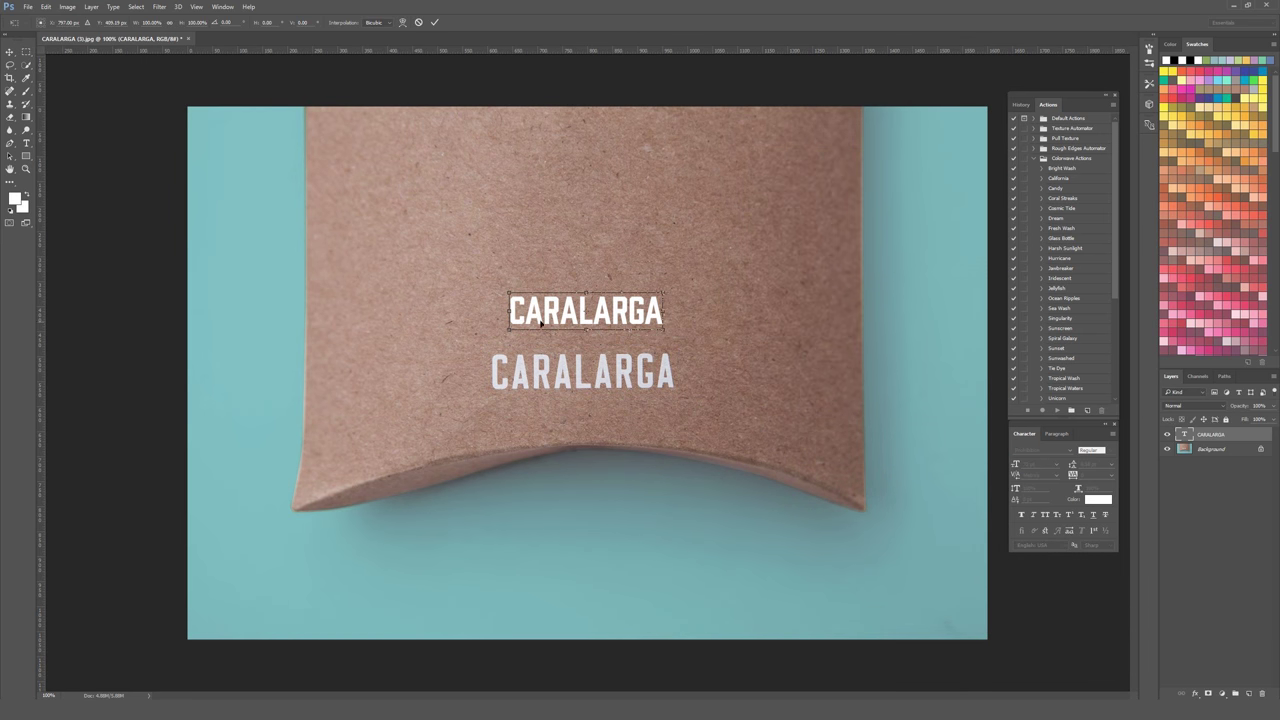
drag(510, 327, 560, 374)
drag(666, 349, 674, 340)
drag(668, 348, 670, 350)
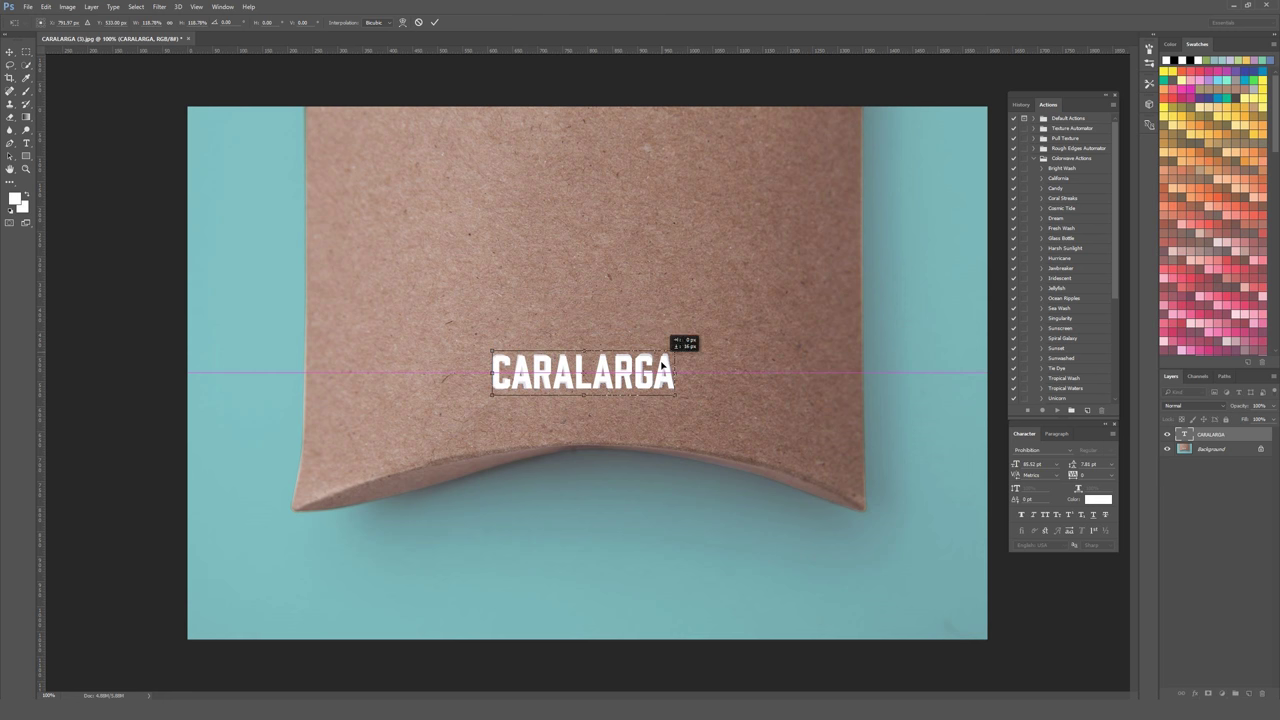
key(Return)
key(m)
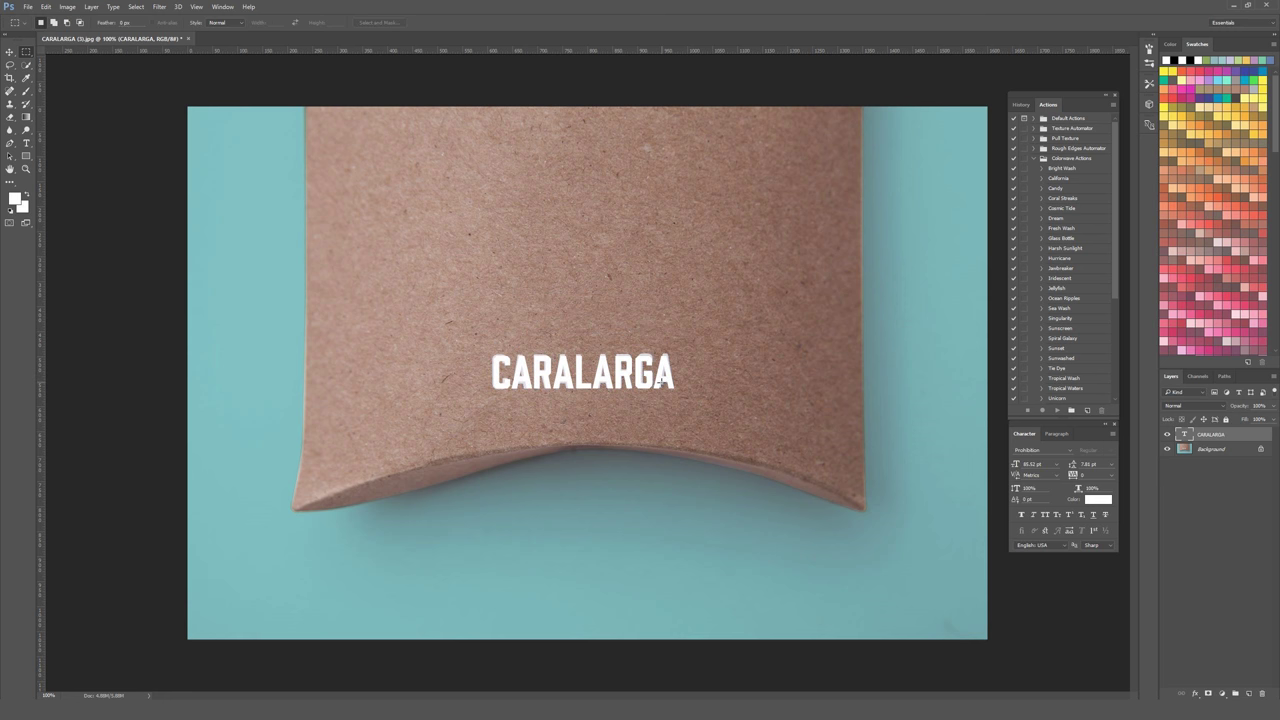
key(v)
drag(661, 379, 648, 339)
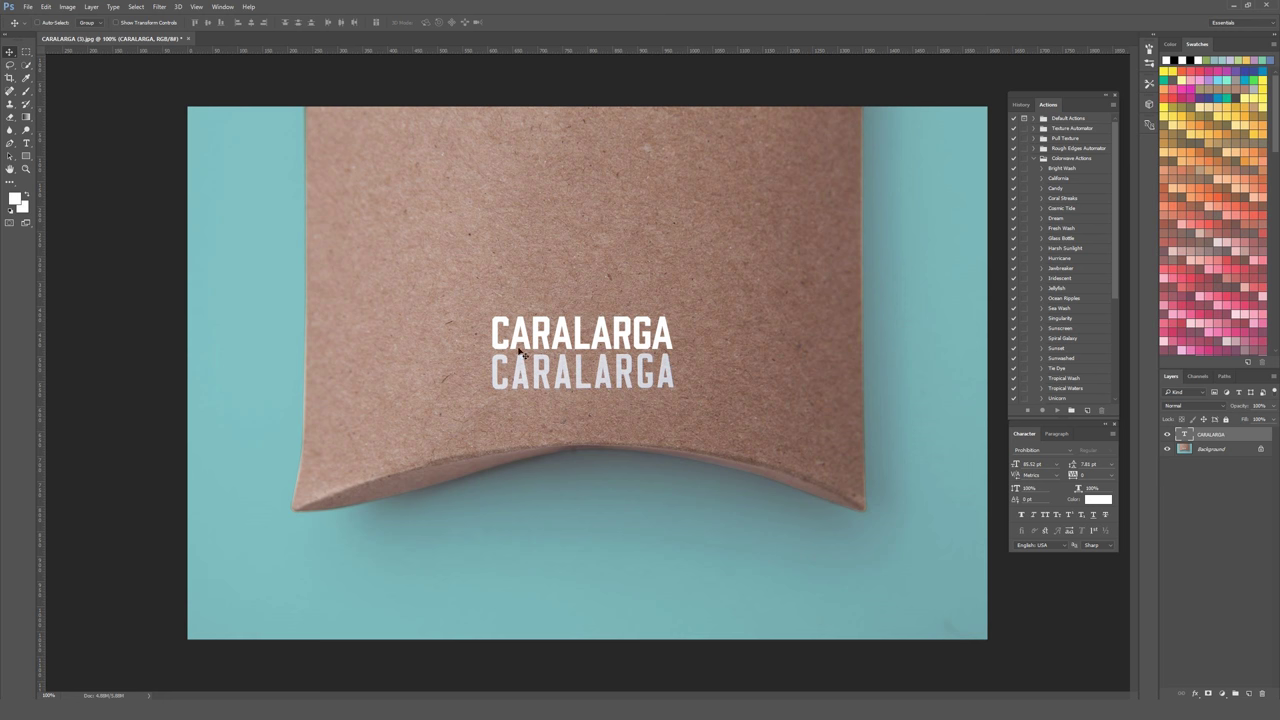